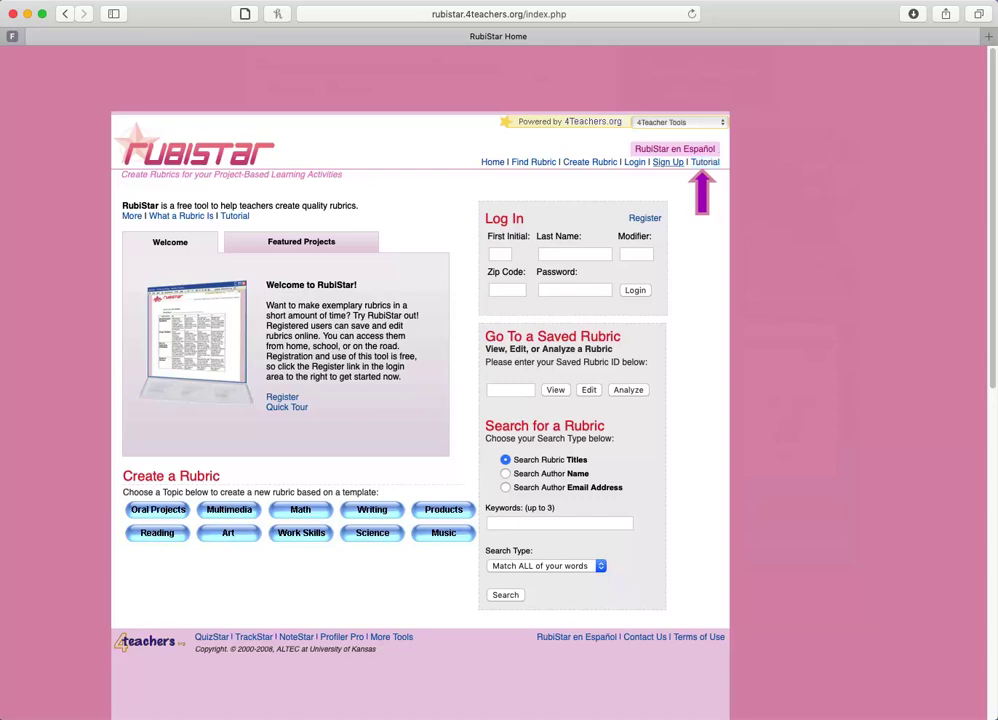
Search the rubric titles for "E-Learning".
click(705, 162)
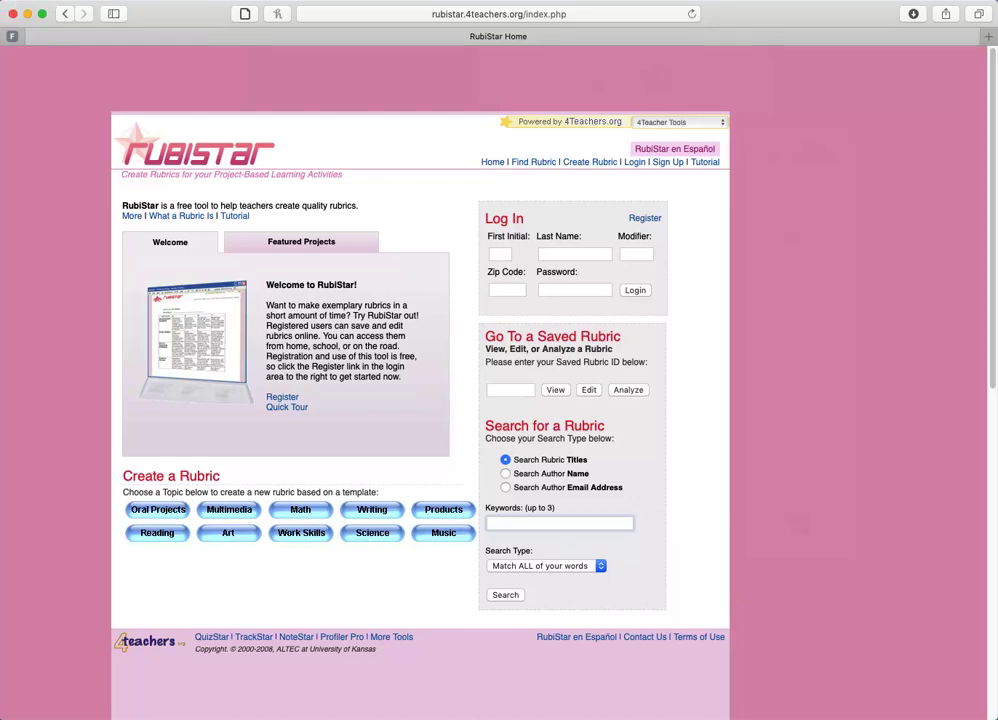
text(E learning)
key(Return)
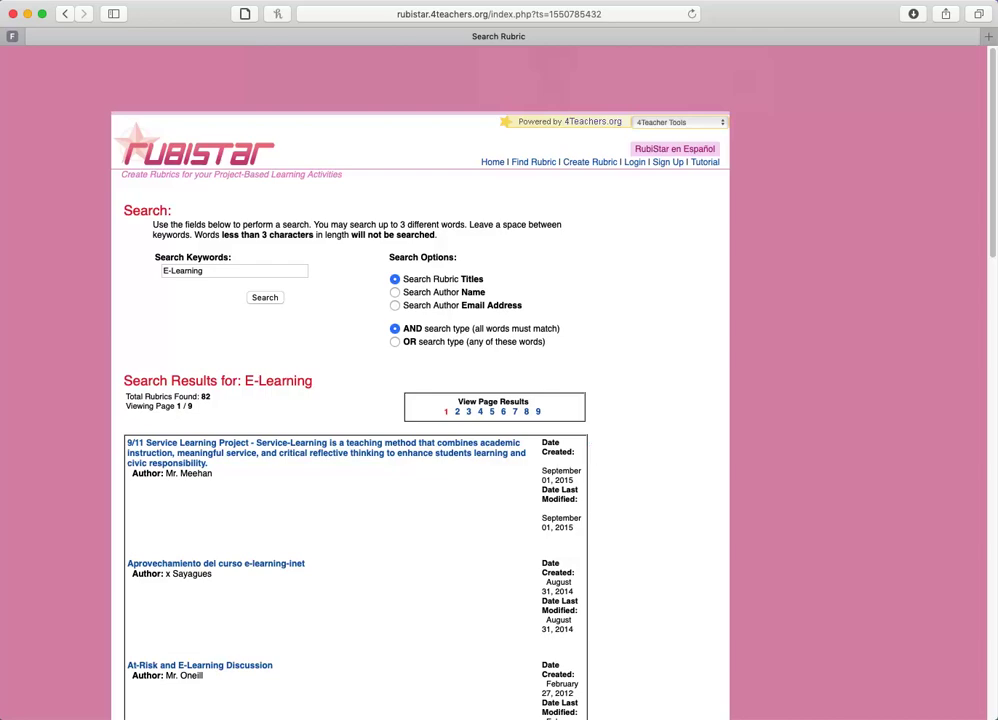
Open the "Digital Storytelling : Mobile-learning" rubric from the search results and look over its categories.
scroll(347, 481, down, 4)
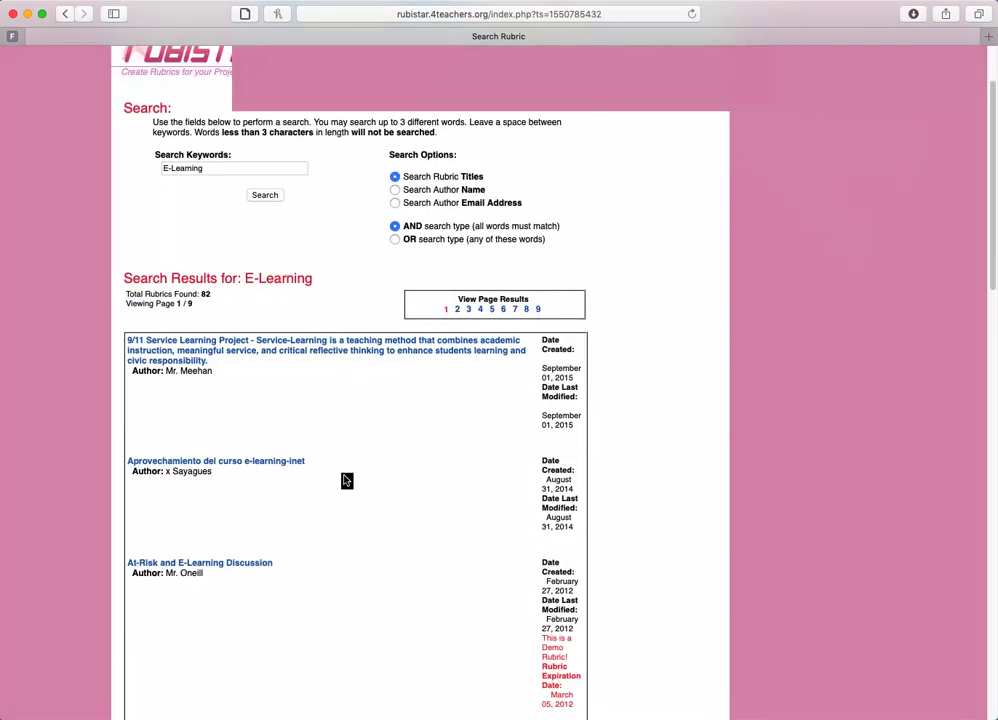
scroll(349, 483, down, 2)
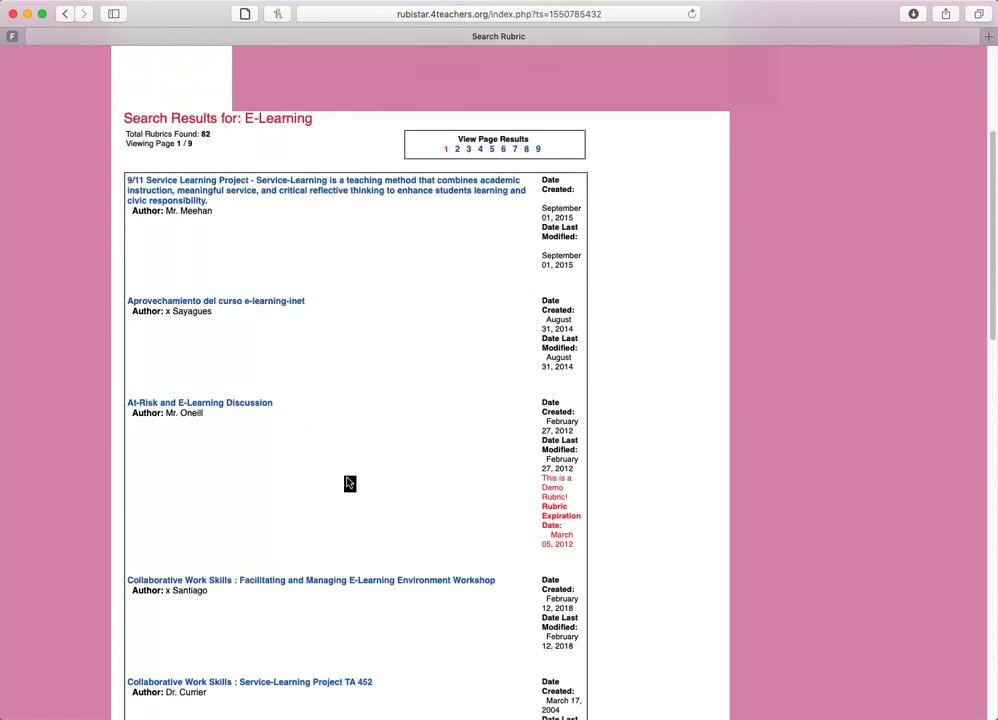
scroll(349, 483, down, 6)
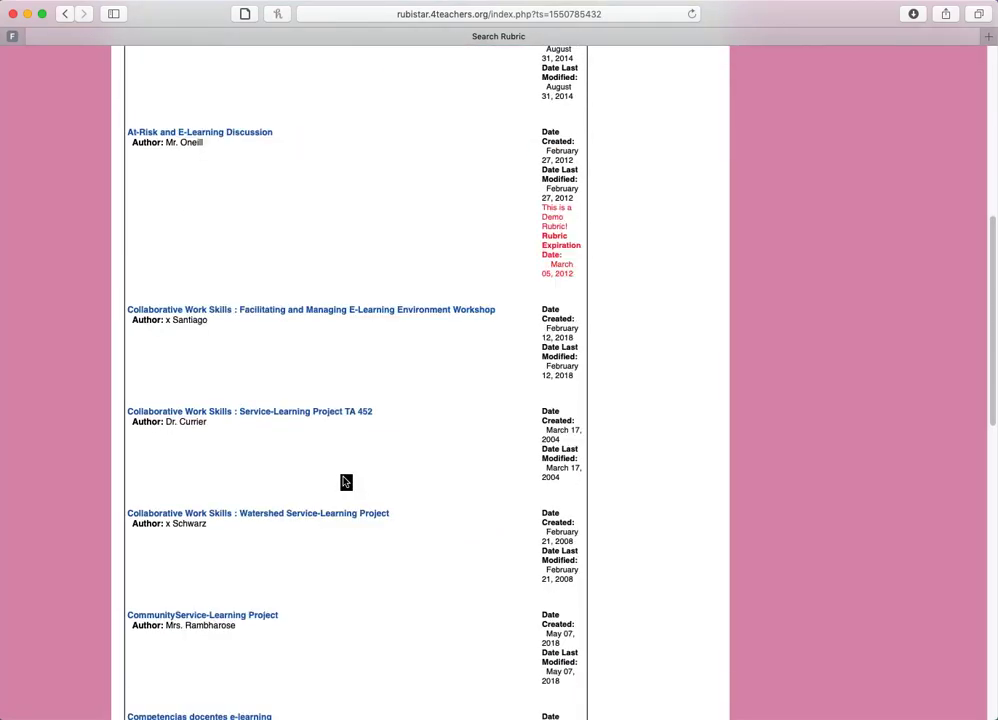
scroll(346, 482, down, 3)
scroll(348, 482, down, 6)
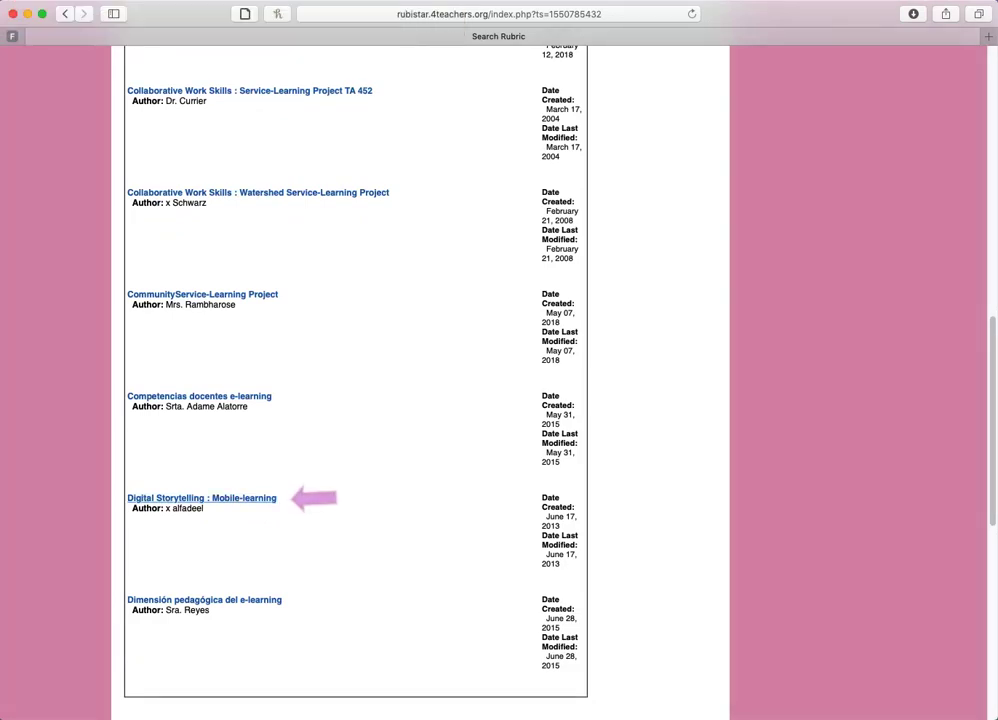
click(201, 497)
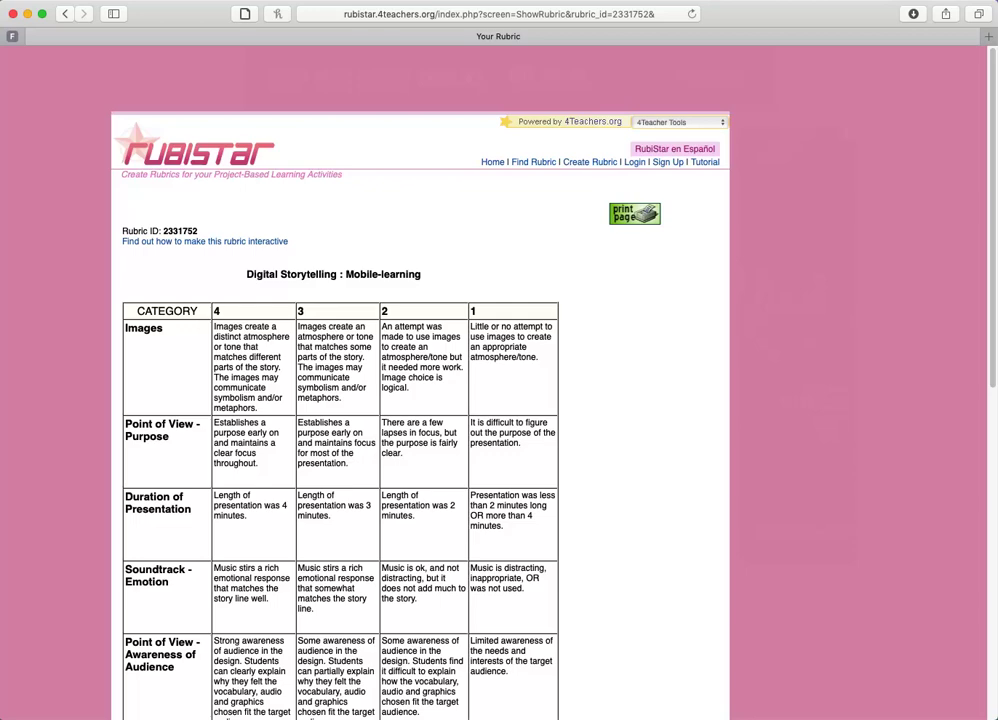
scroll(499, 400, down, 1)
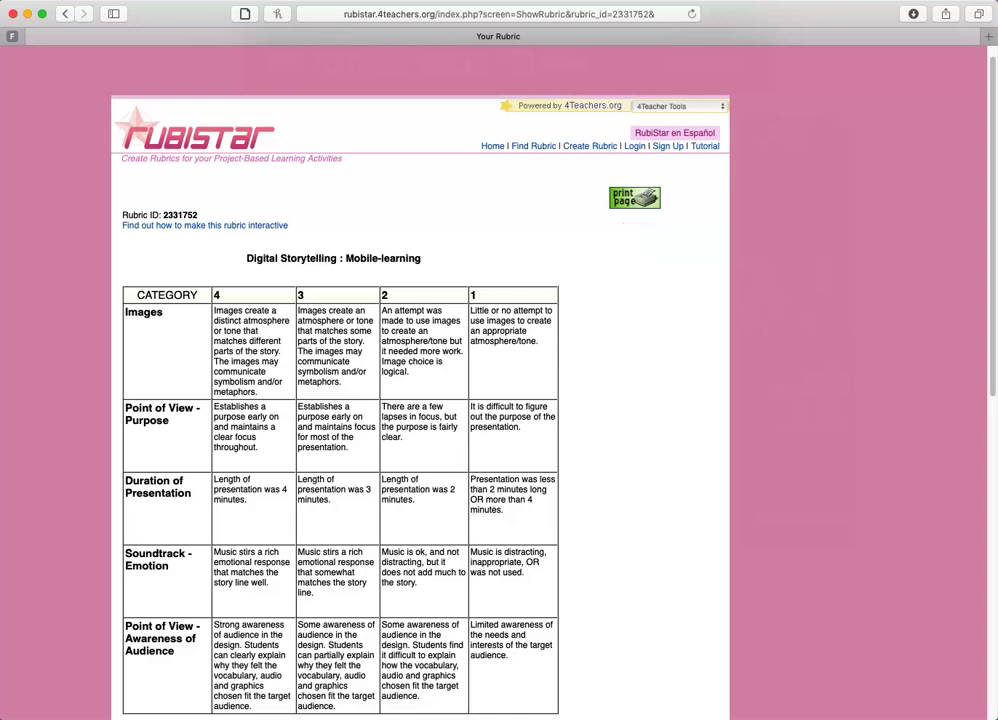
Return to the home page, open the Digital Storytelling template for customizing and show its contributor list.
click(492, 146)
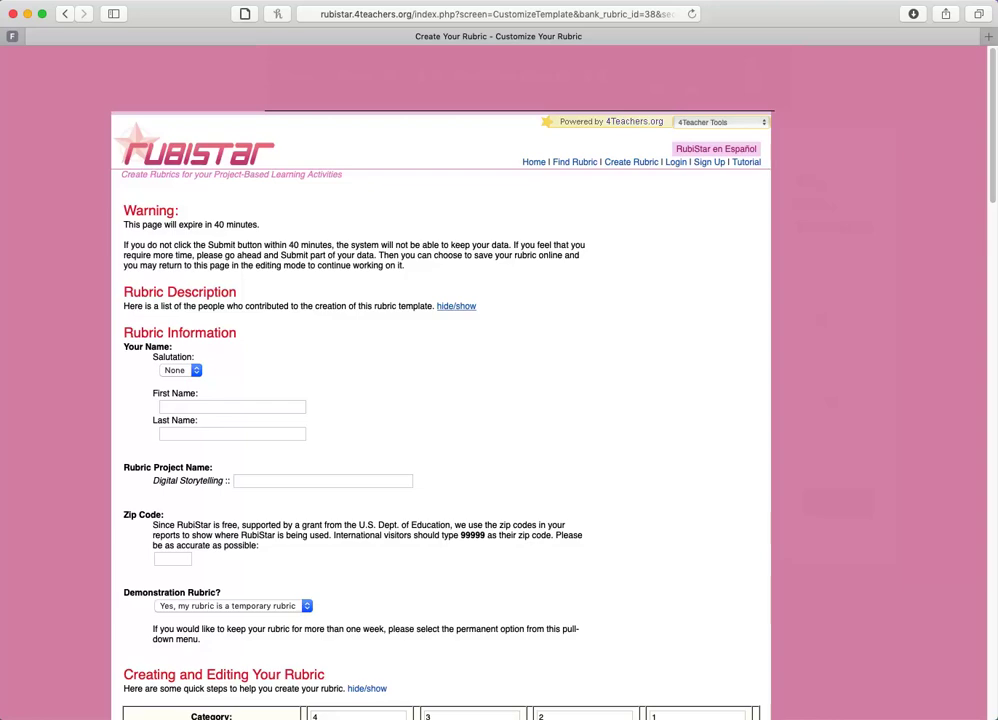
click(456, 306)
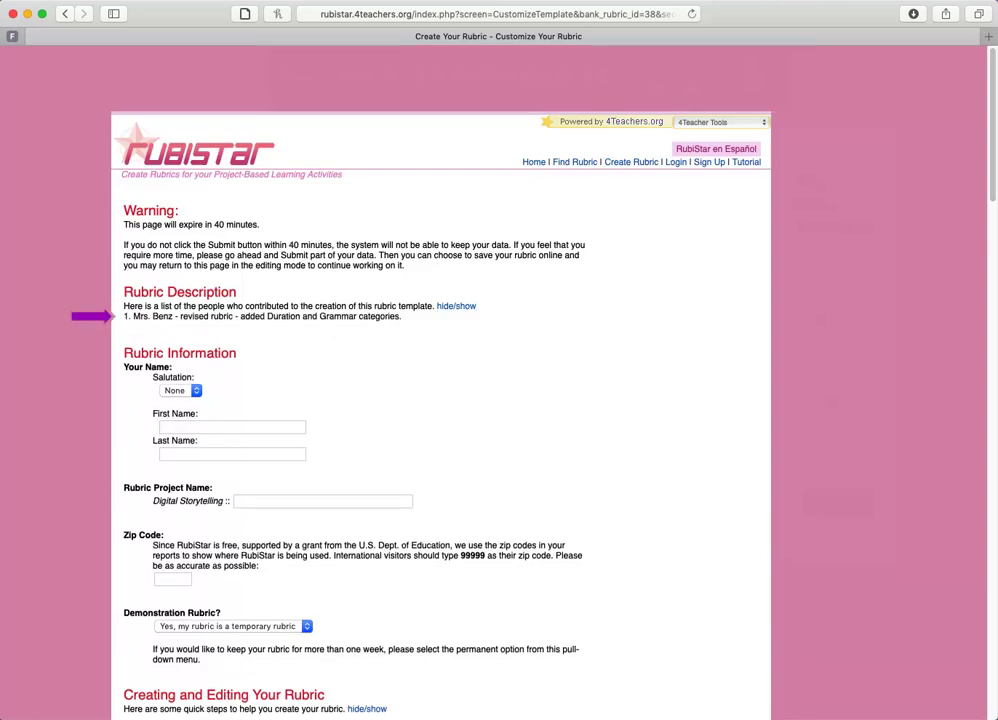
Set the salutation to Mrs. and enter the teacher's first and last name in the rubric information.
scroll(200, 417, down, 2)
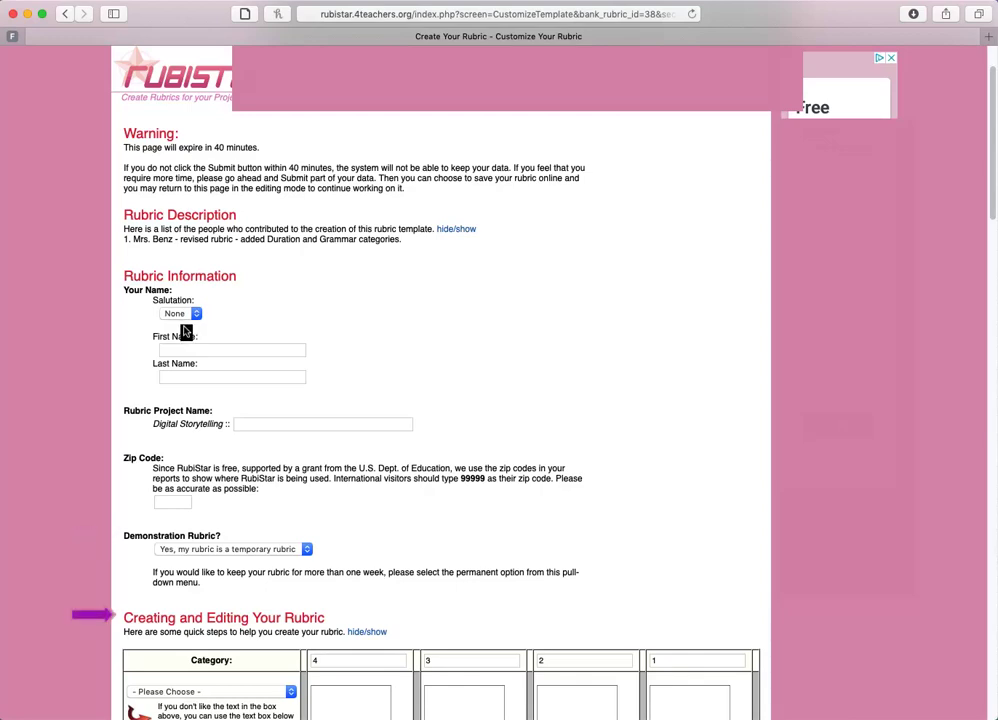
click(180, 313)
click(168, 348)
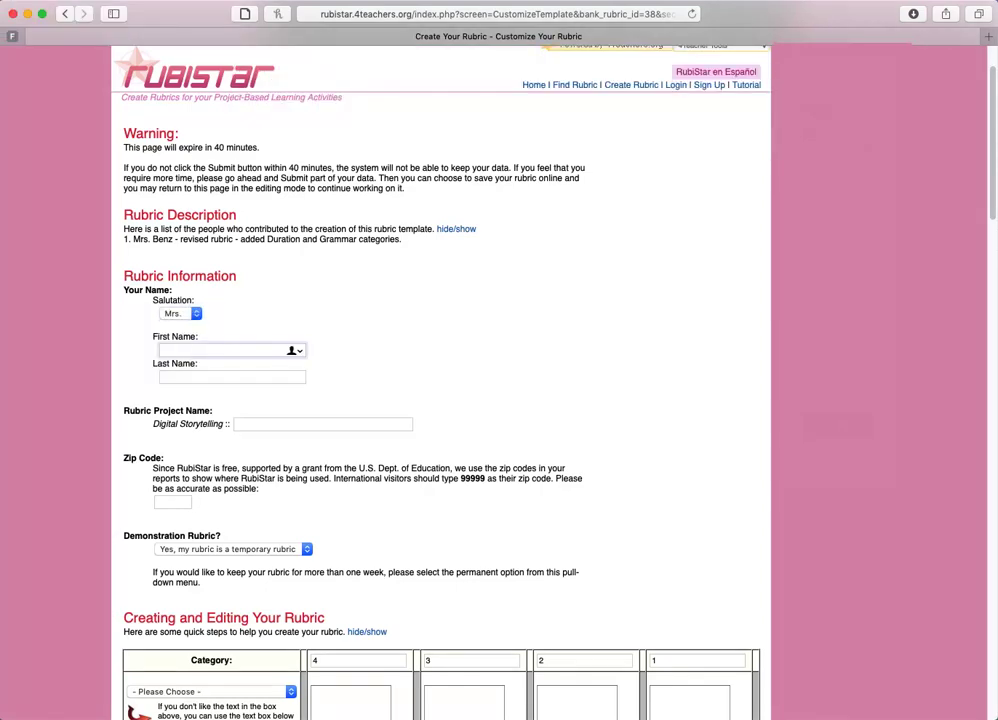
text(M)
click(230, 376)
text(K)
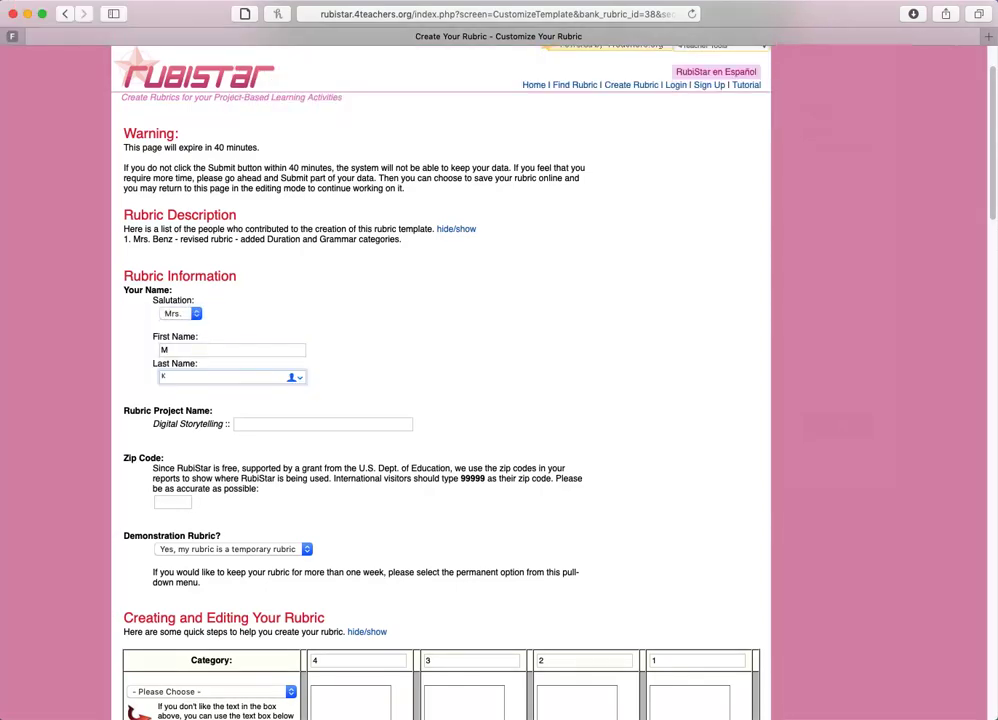
text(otas)
key(Tab)
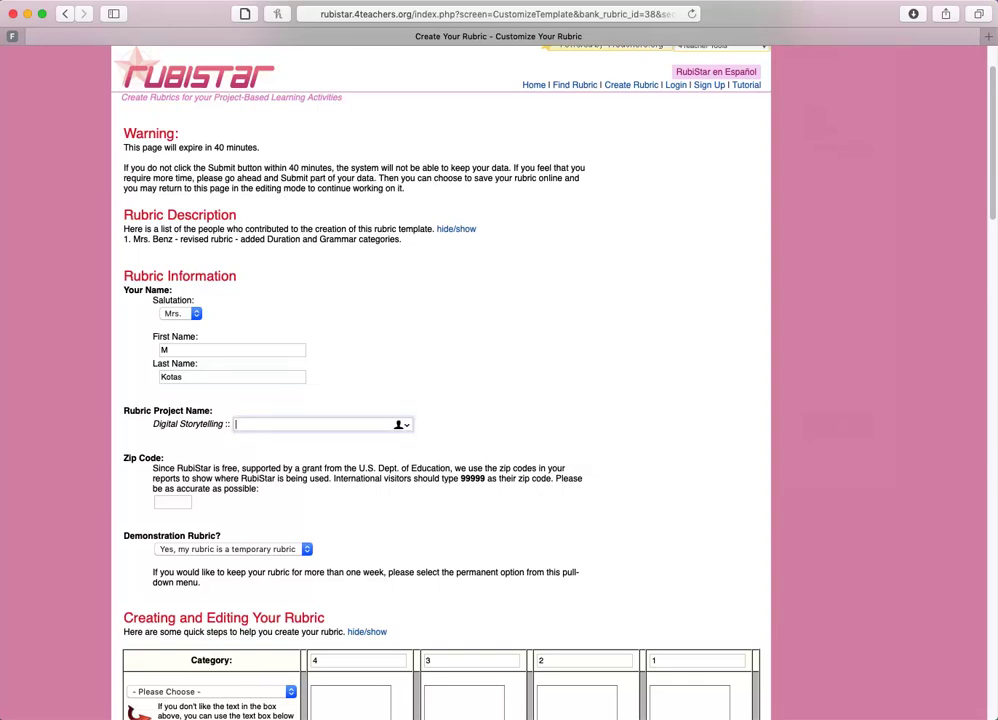
Name the rubric project "Fundamentals" and enter the zip code.
text(Fundamentals)
key(Tab)
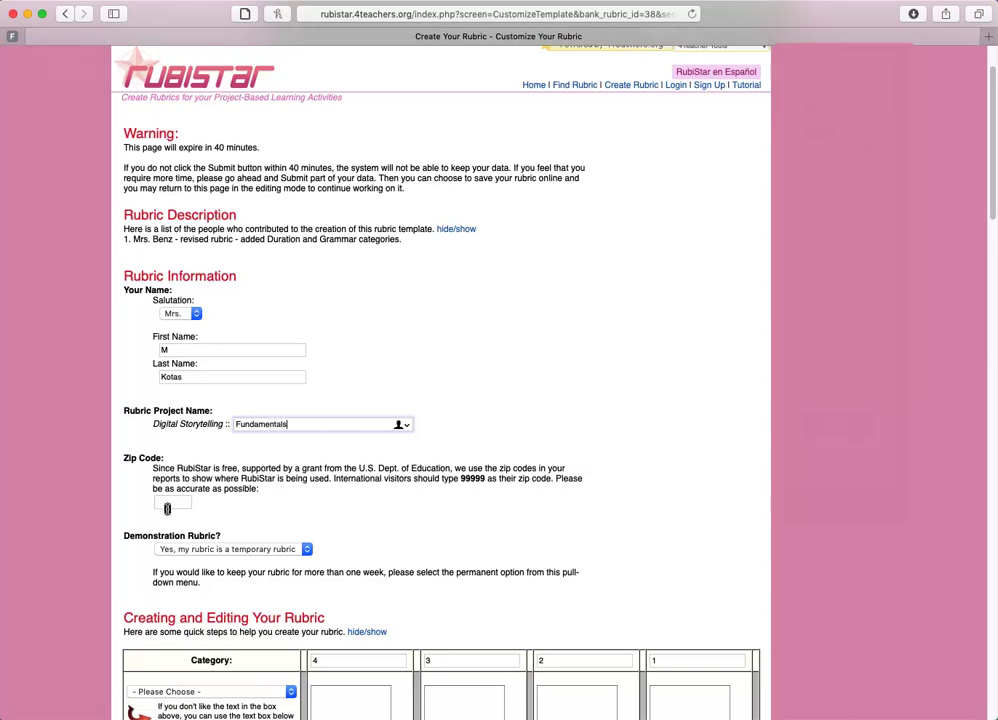
text(20169)
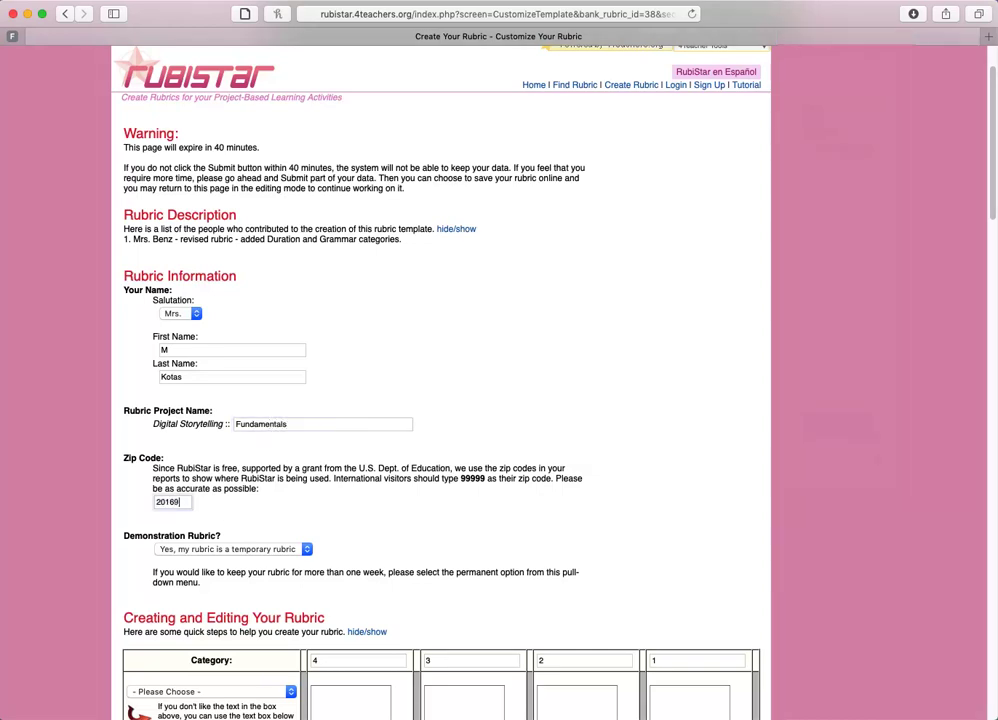
Keep the demonstration rubric option on "Yes, my rubric is a temporary rubric".
scroll(315, 487, down, 2)
scroll(315, 487, down, 2)
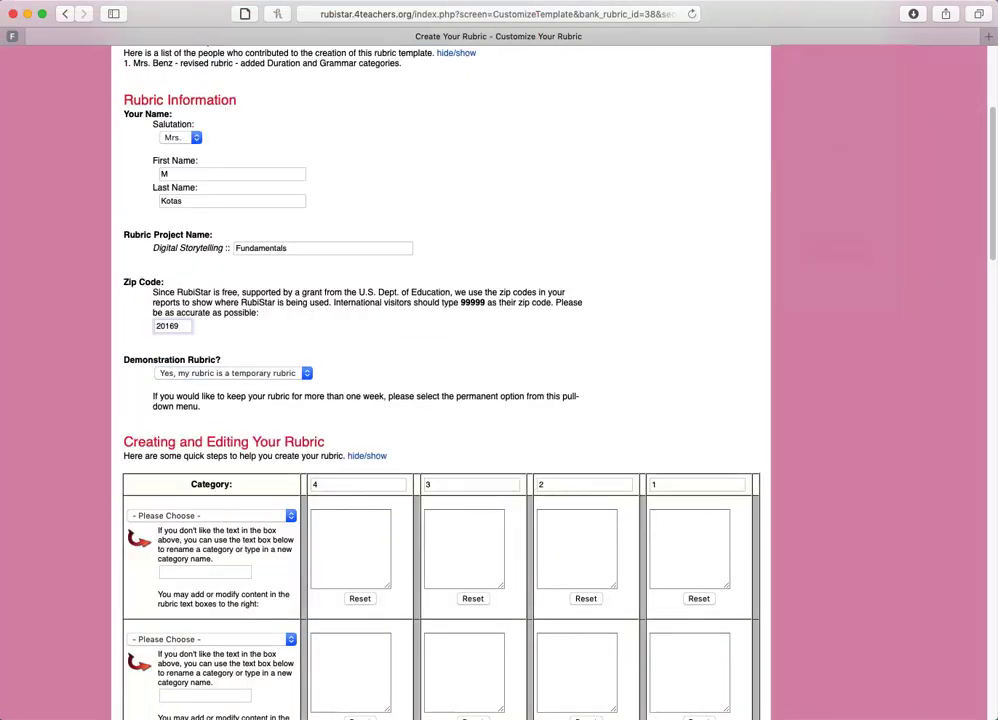
click(232, 373)
click(232, 374)
Set the first rubric category to Images, keeping the rating column headings 4 to 1.
scroll(318, 430, down, 5)
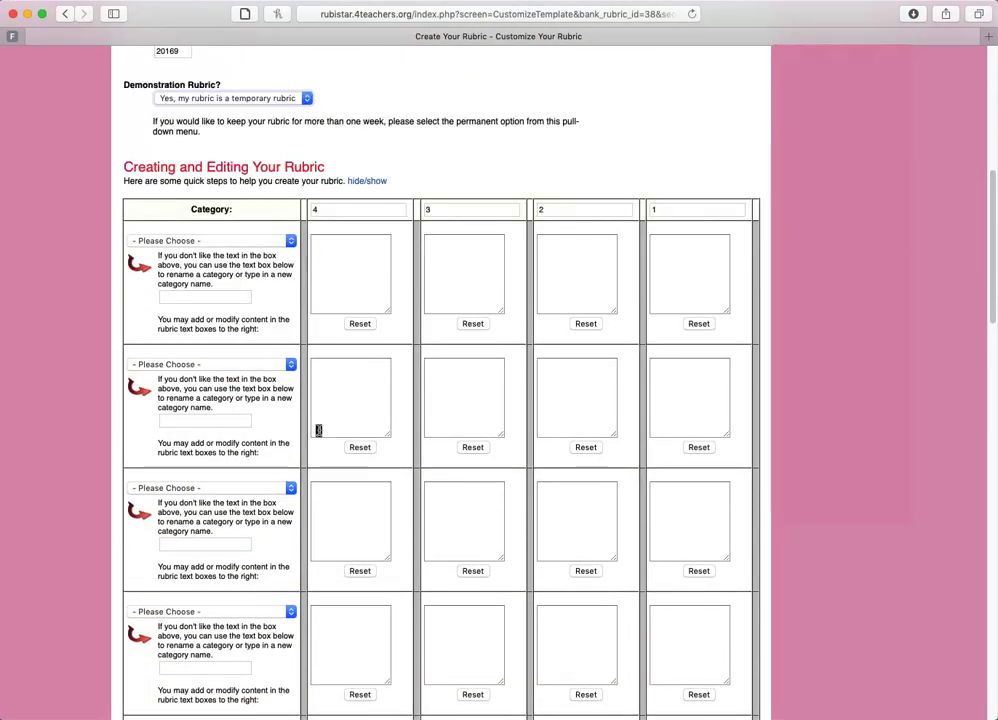
scroll(318, 430, down, 2)
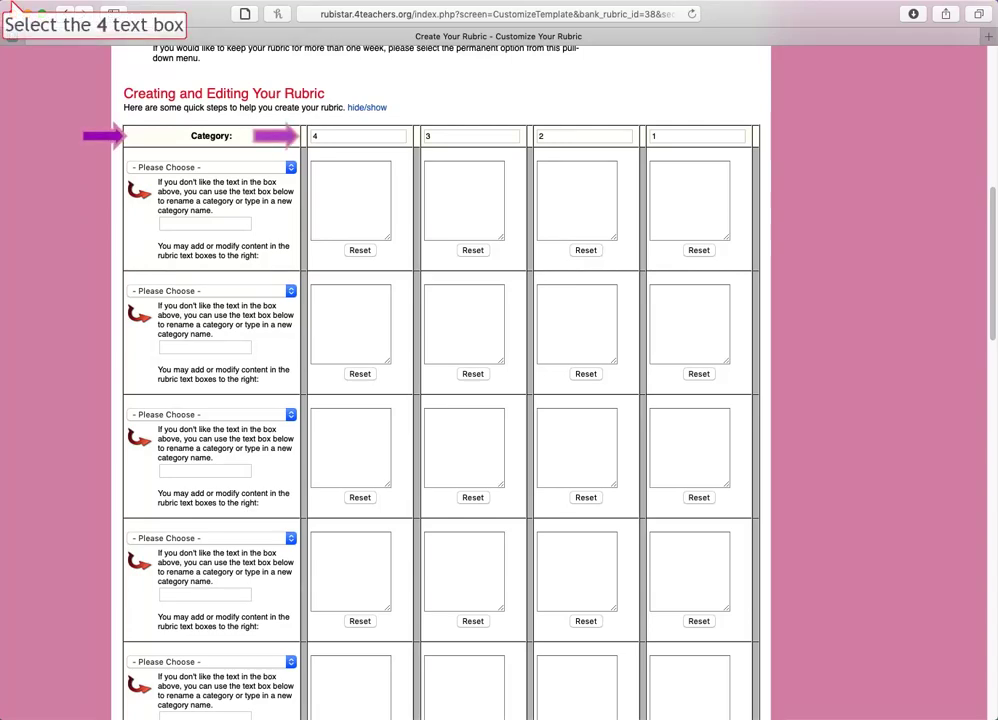
click(690, 136)
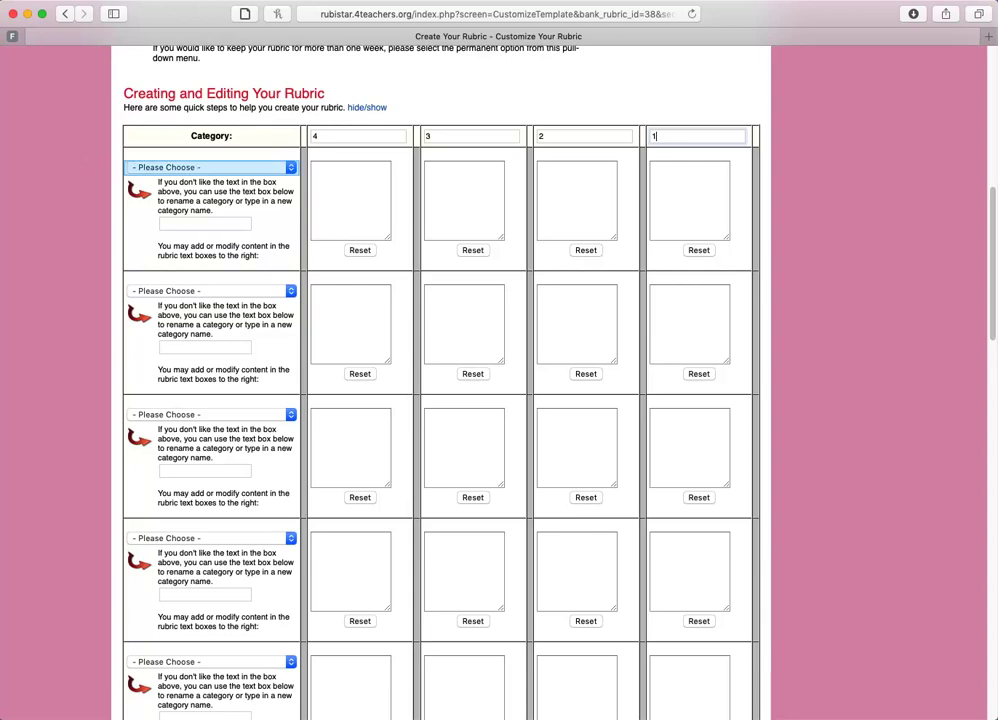
click(211, 167)
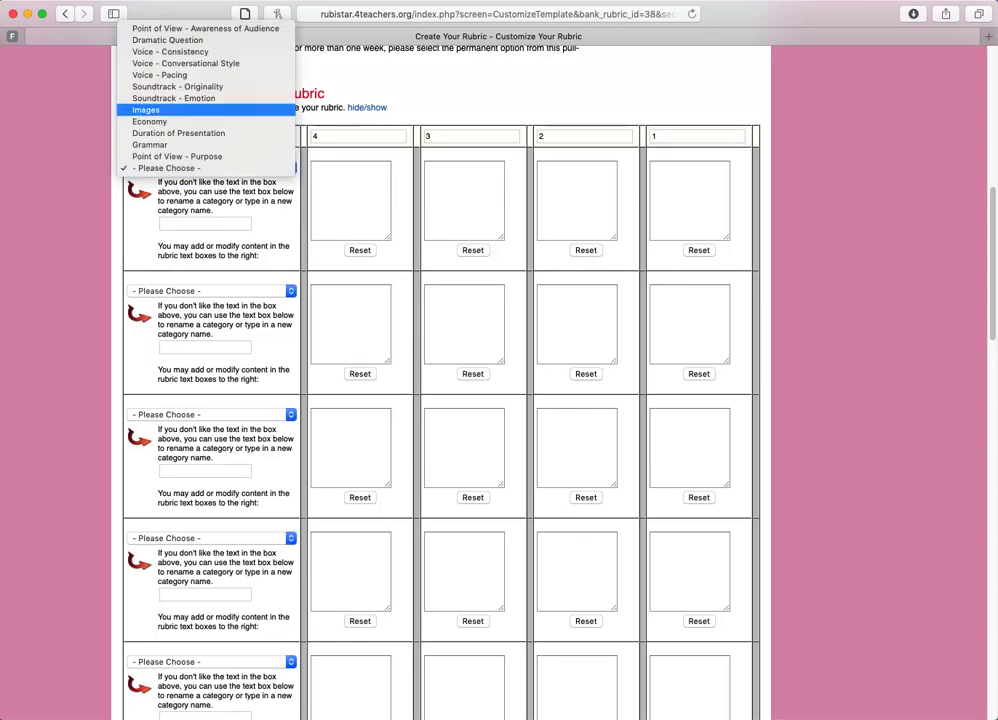
key(Return)
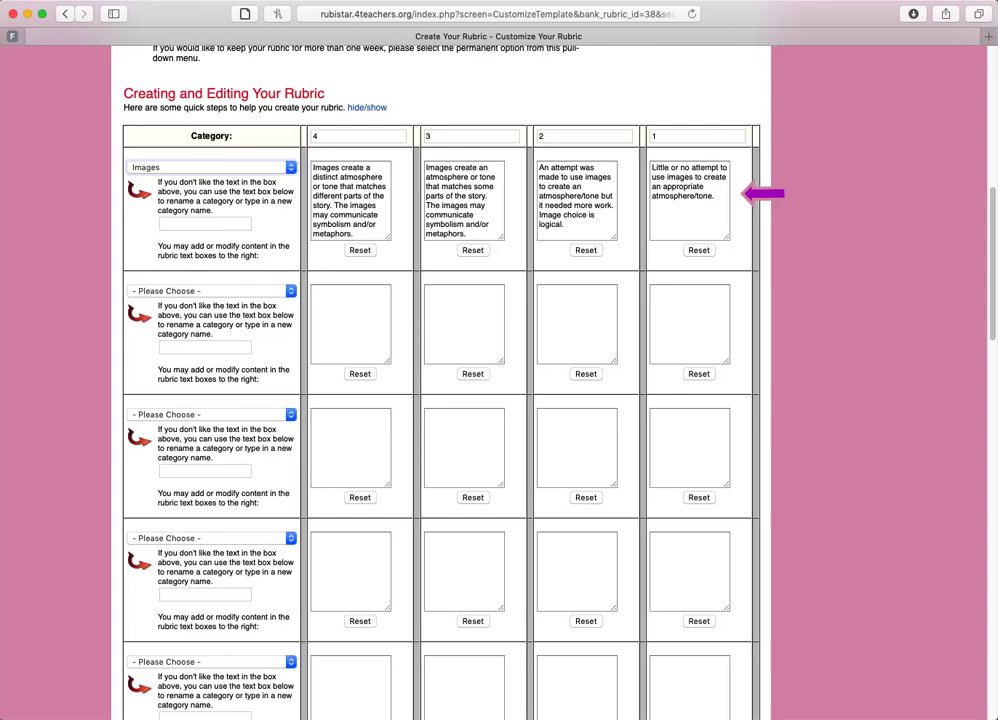
Set the second rubric category to Soundtrack - Emotion and the third to Duration of Presentation.
scroll(189, 672, down, 10)
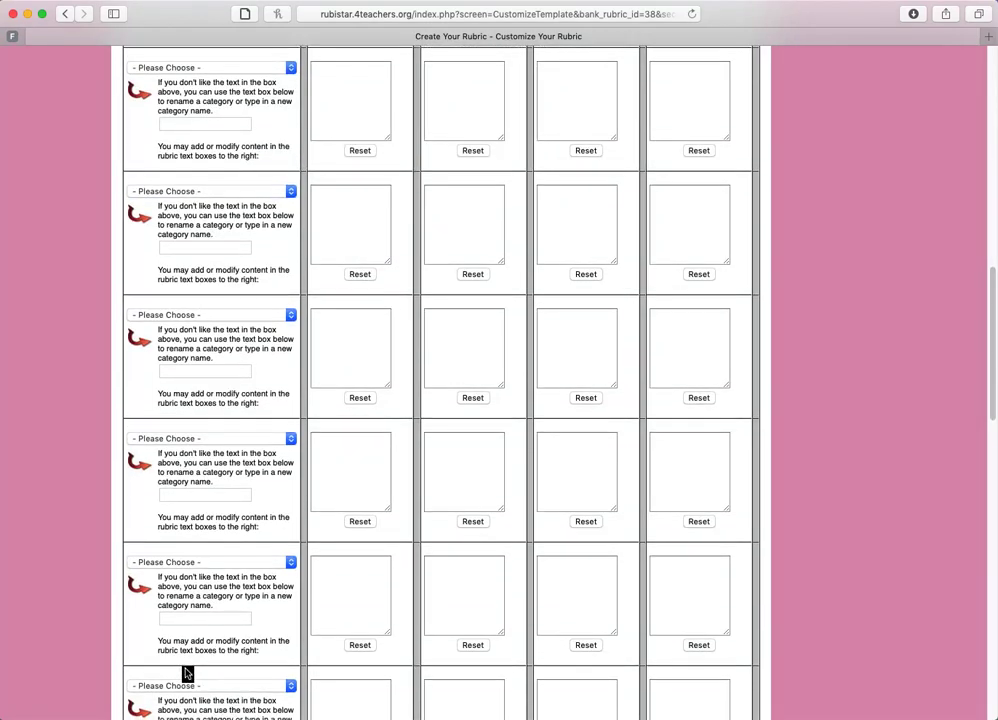
scroll(183, 670, up, 10)
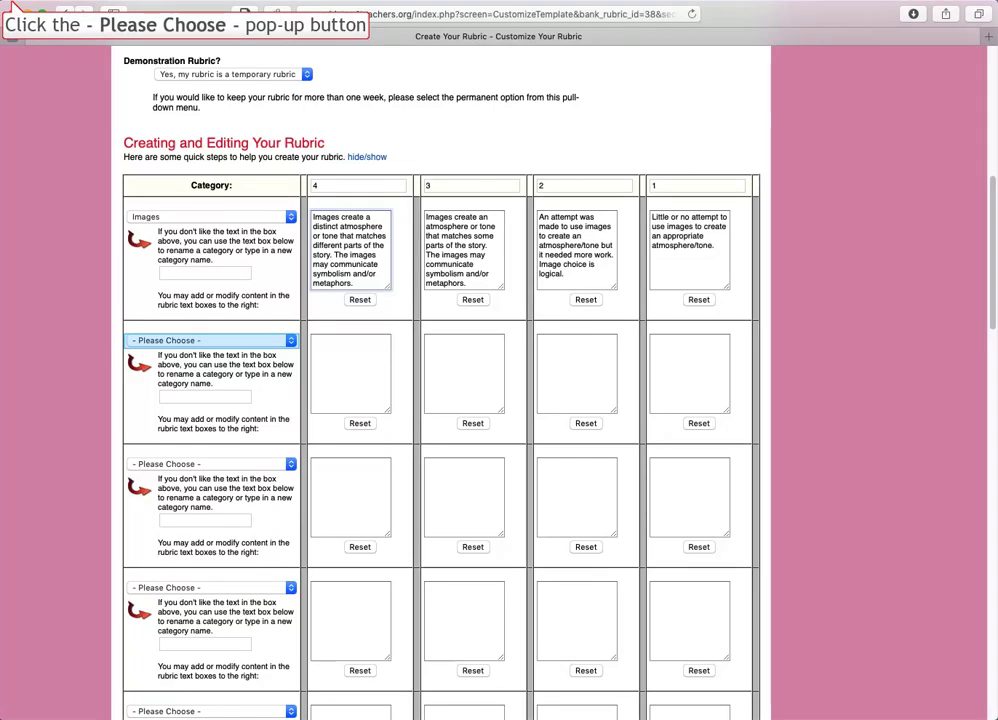
click(211, 341)
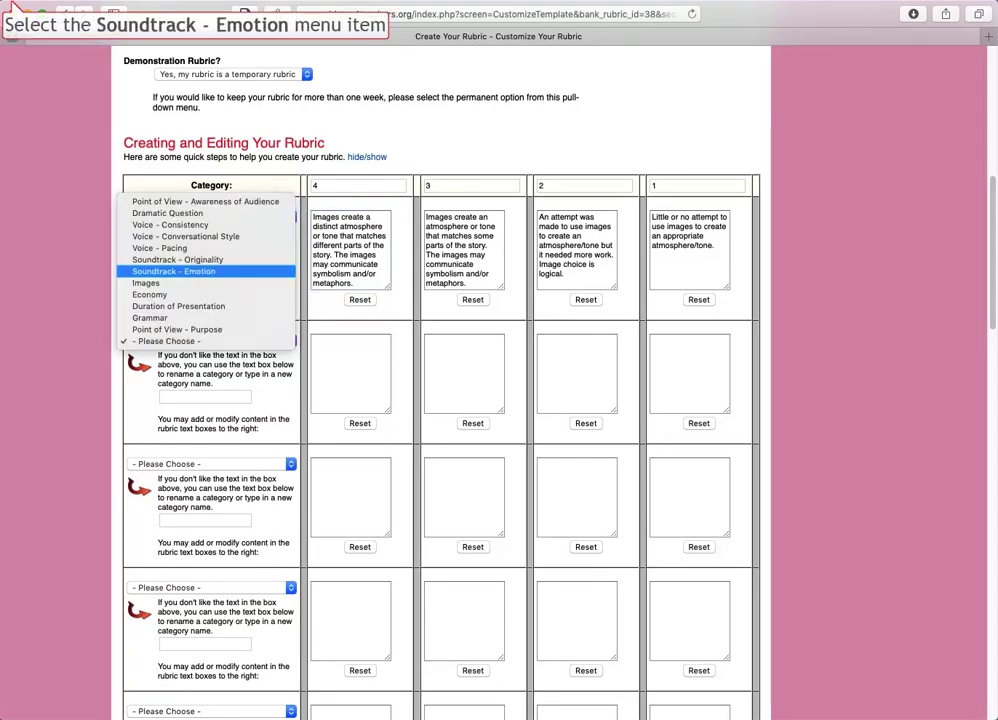
click(206, 271)
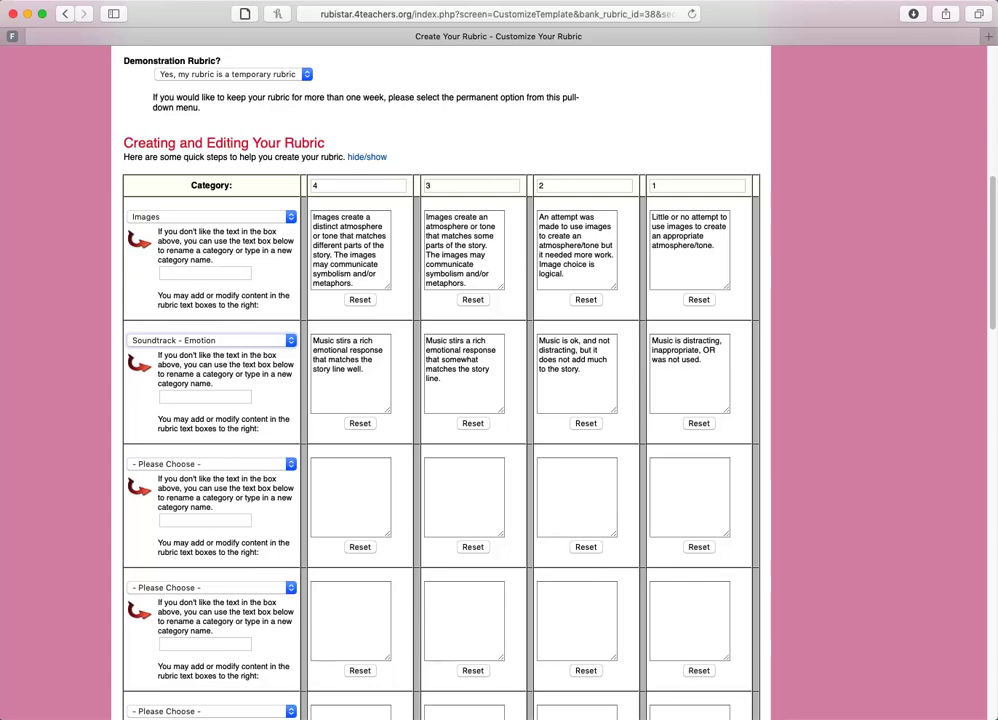
click(211, 464)
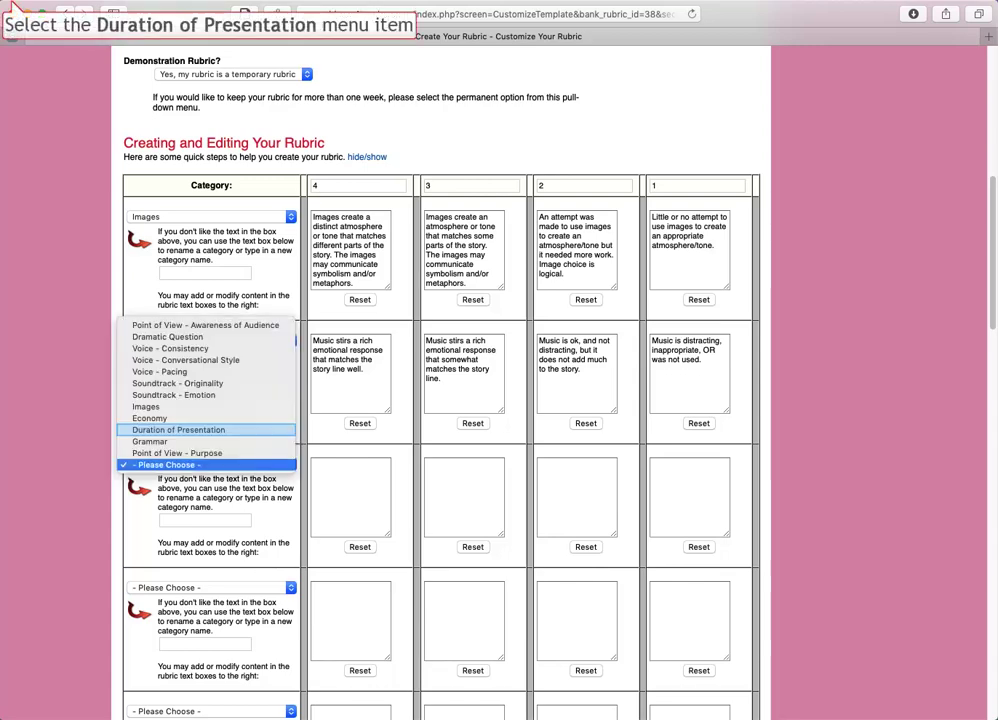
click(178, 429)
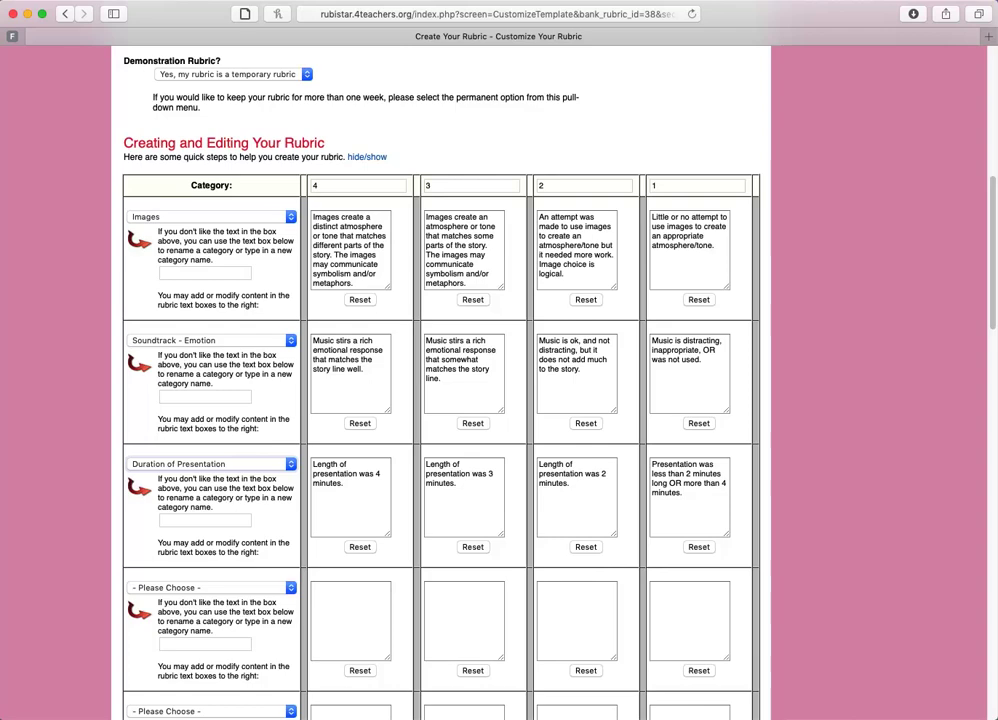
Highlight the level 4 description text of the Soundtrack - Emotion category.
scroll(330, 497, down, 2)
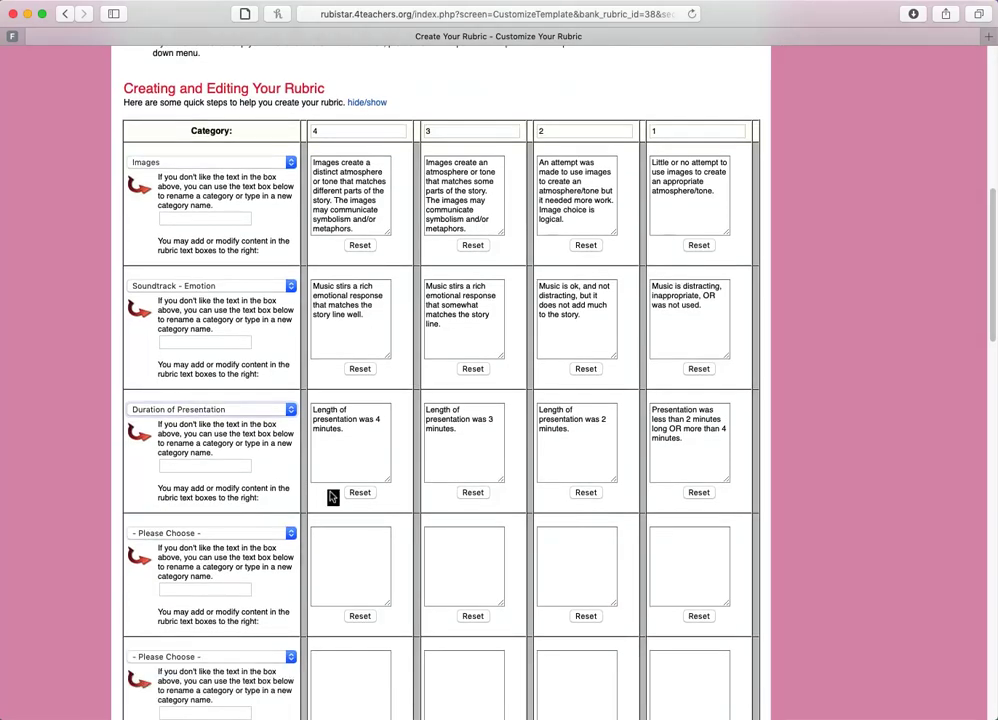
drag(313, 286, 374, 319)
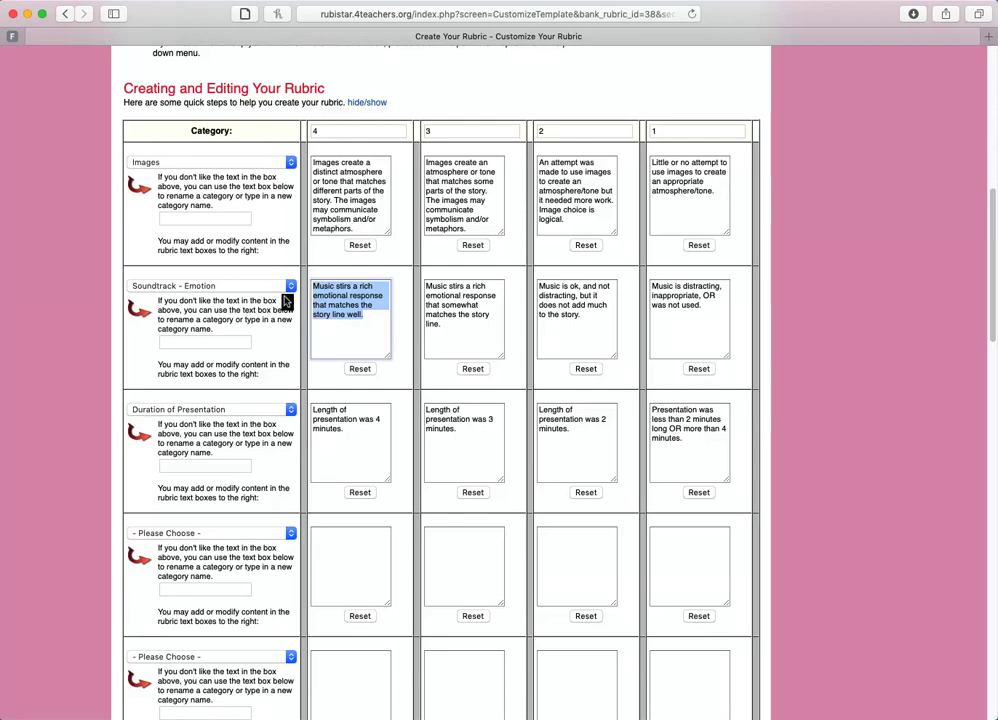
scroll(287, 300, down, 1)
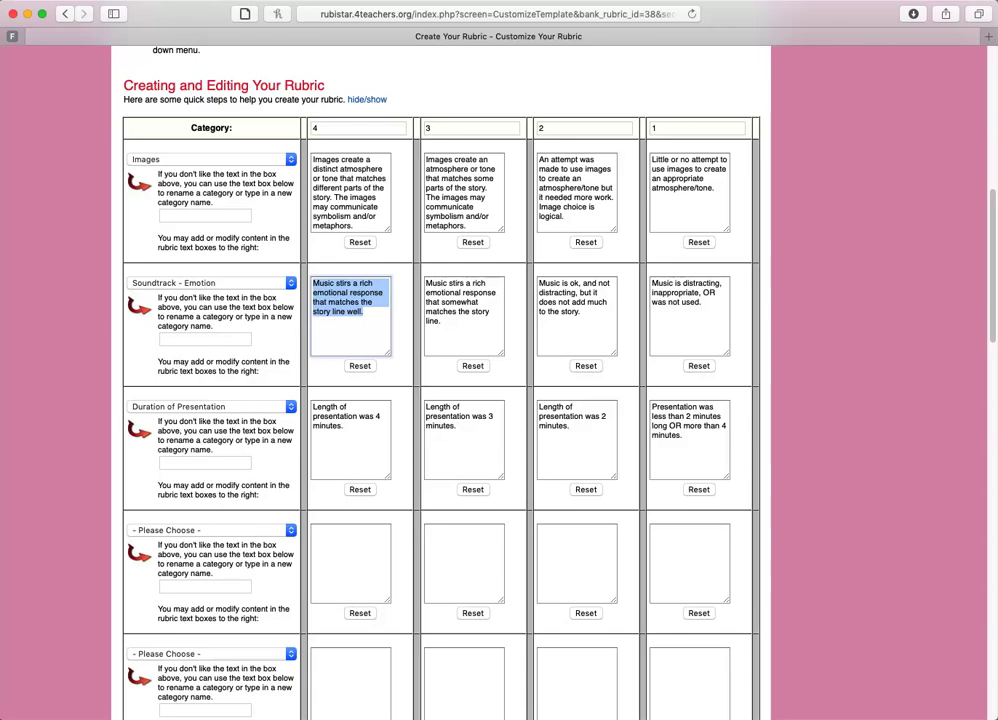
Submit the completed rubric form to generate its preview.
scroll(508, 455, down, 7)
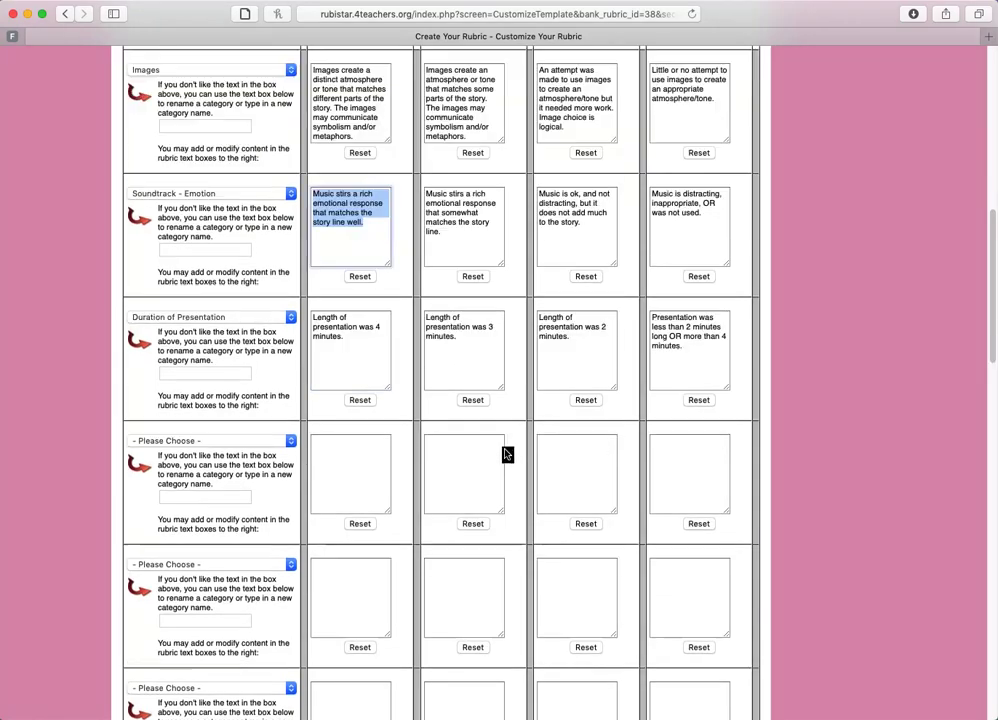
scroll(508, 456, down, 15)
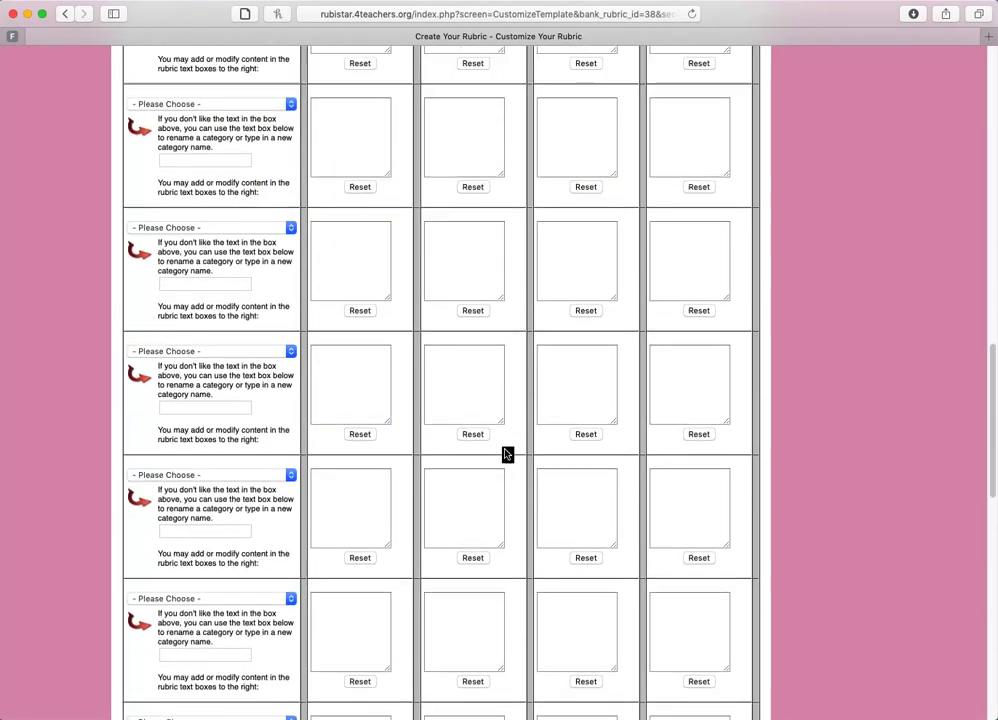
scroll(508, 456, down, 10)
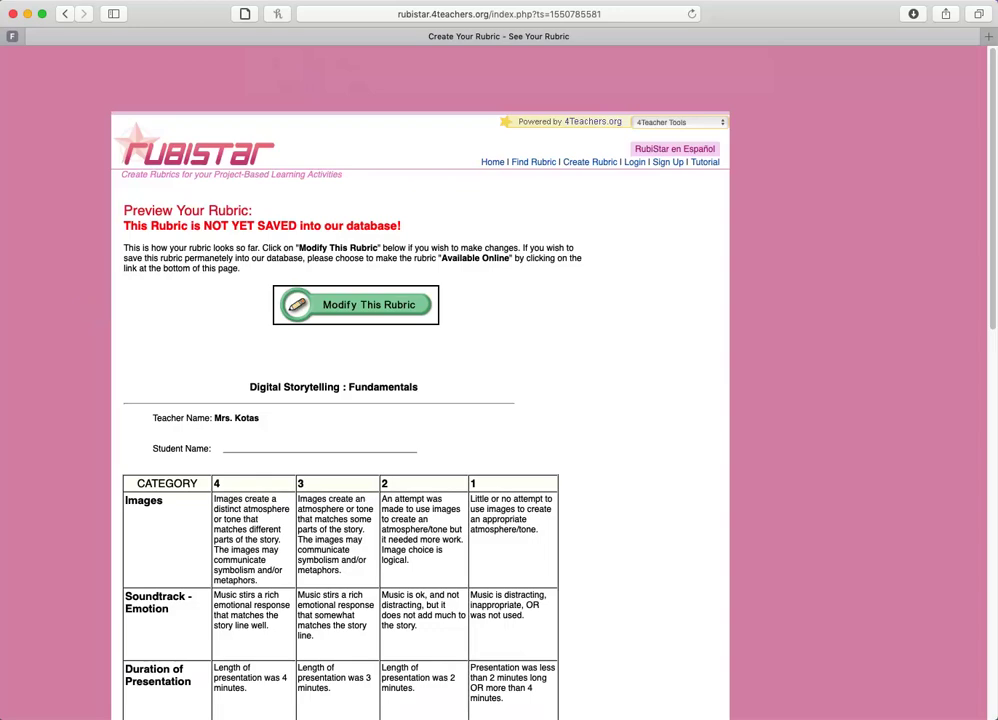
Review the rubric preview, including its category table and the print, download and online availability options.
scroll(382, 321, down, 5)
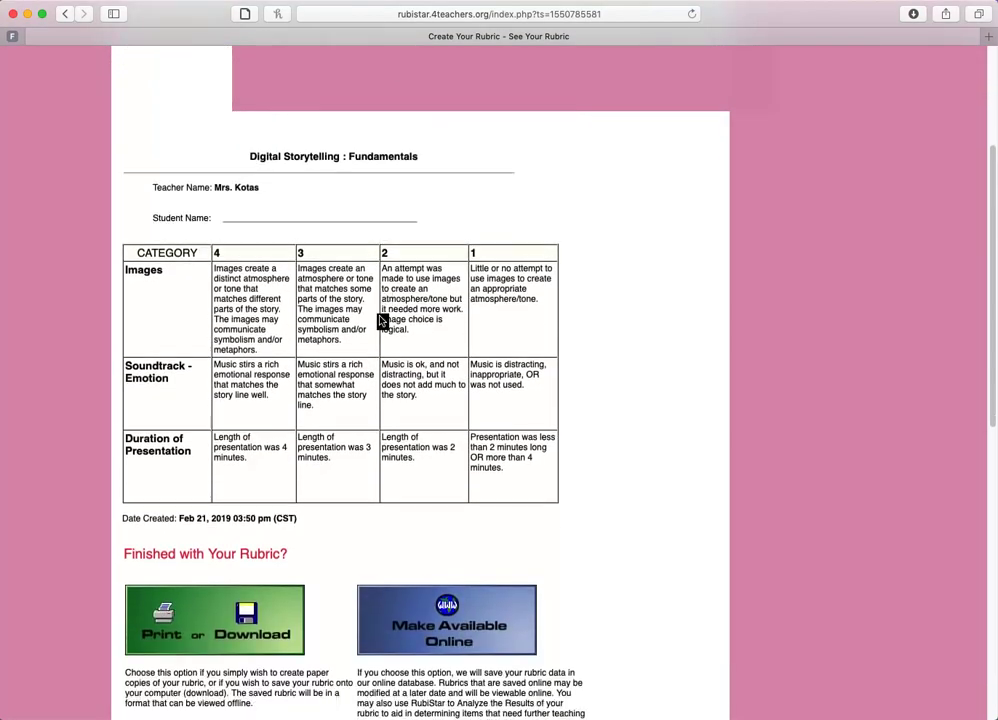
scroll(382, 321, down, 2)
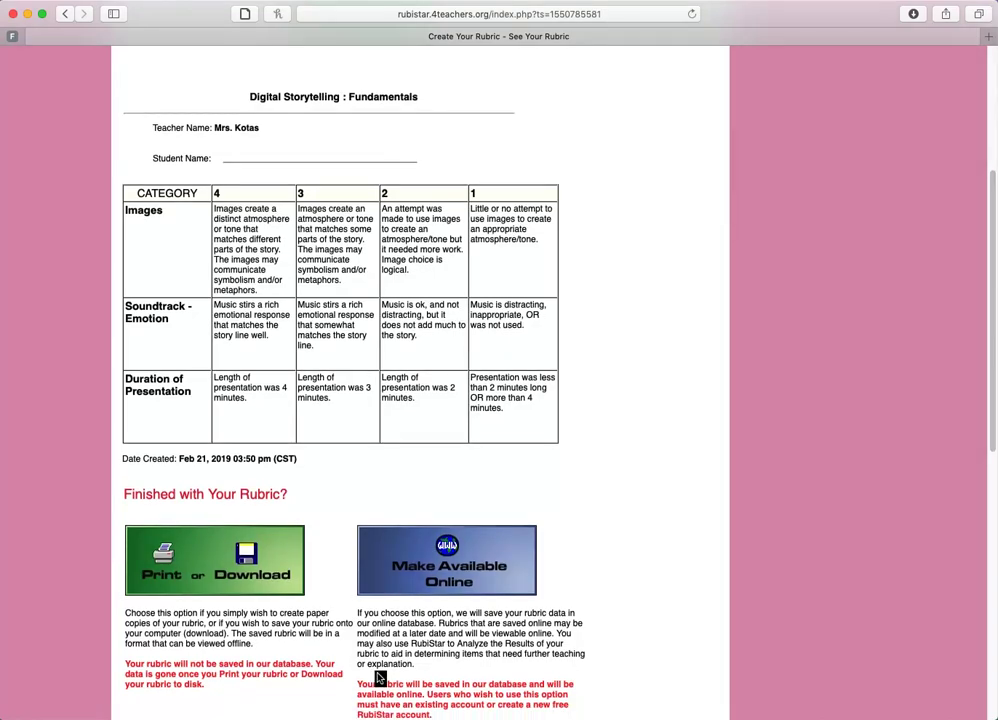
scroll(440, 680, down, 2)
scroll(499, 684, up, 5)
scroll(480, 680, up, 3)
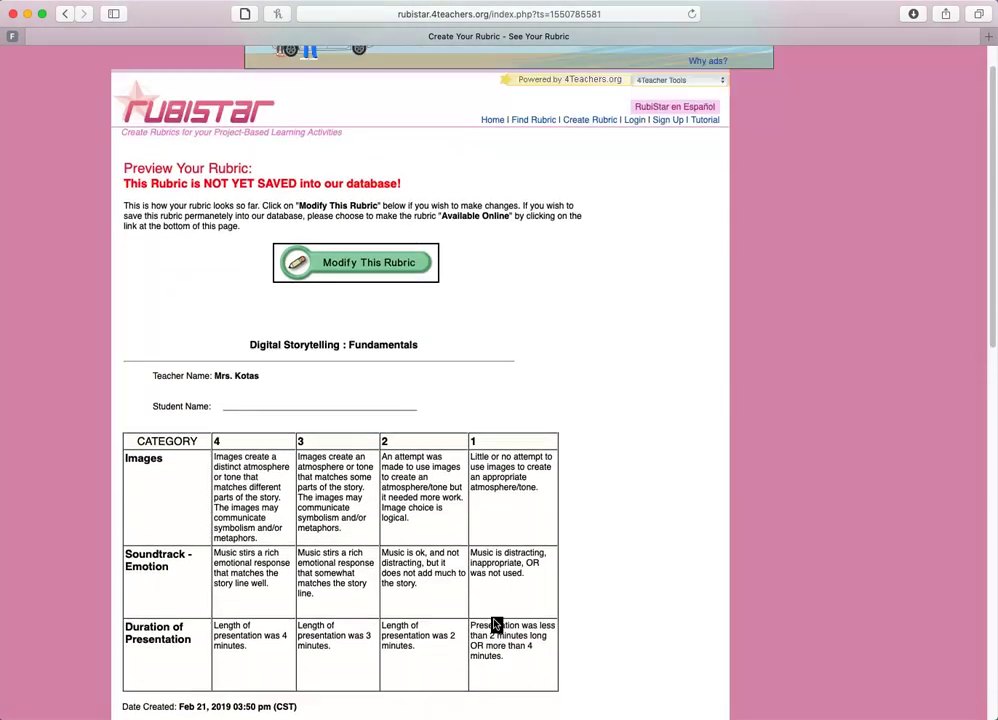